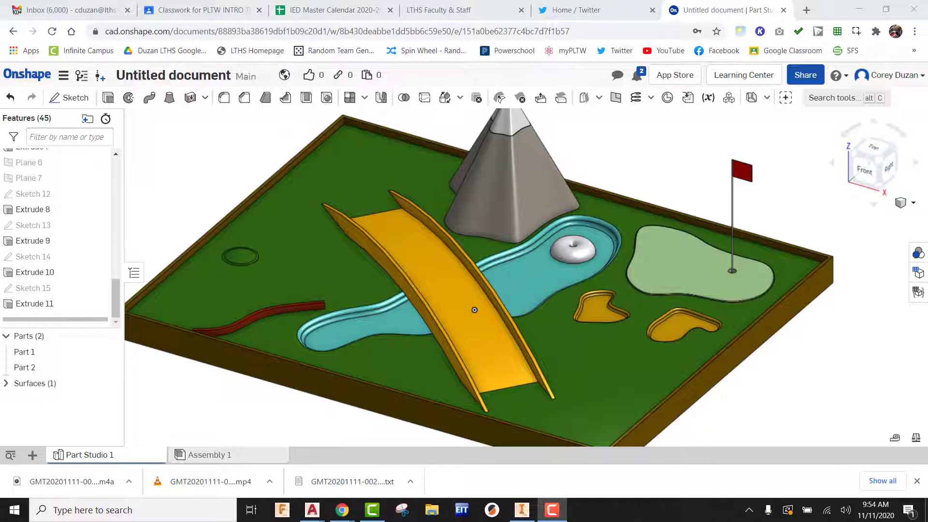
Fit the course in Top view, close the unplaced Sketch 16, and bring up its context menu
left_click(69, 97)
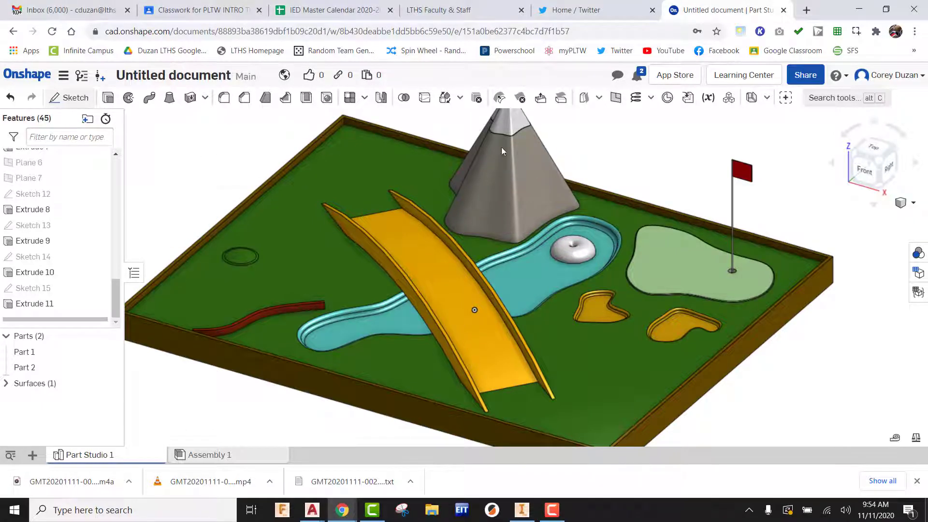
left_click(871, 150)
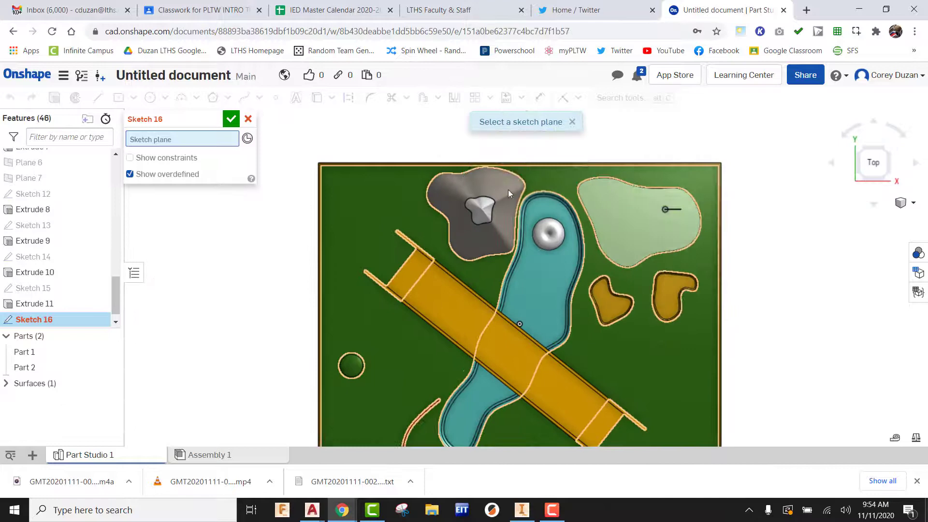
scroll(508, 190, "up", 3)
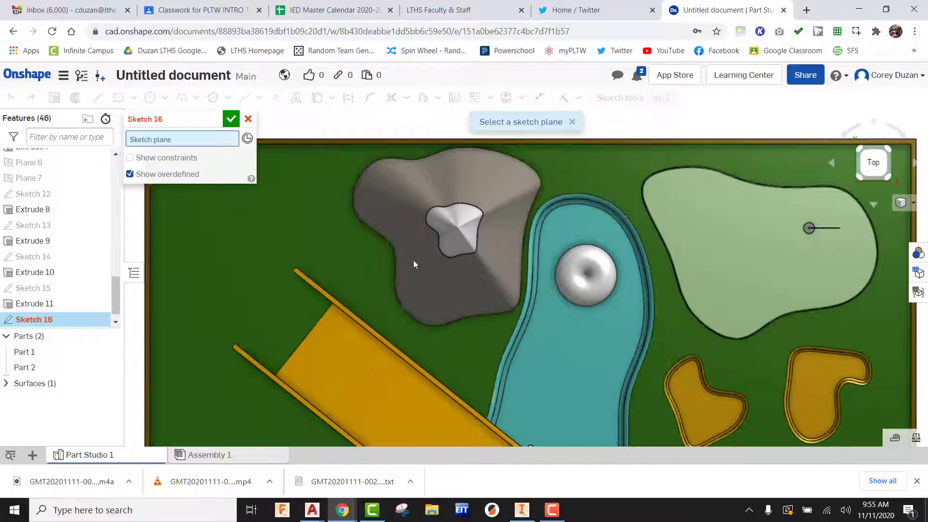
key("shift+5")
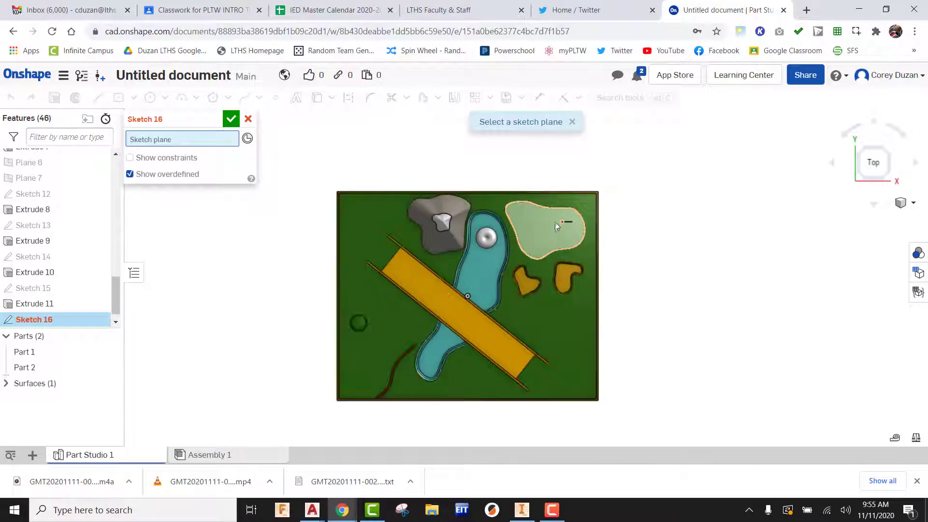
scroll(497, 205, "up", 5)
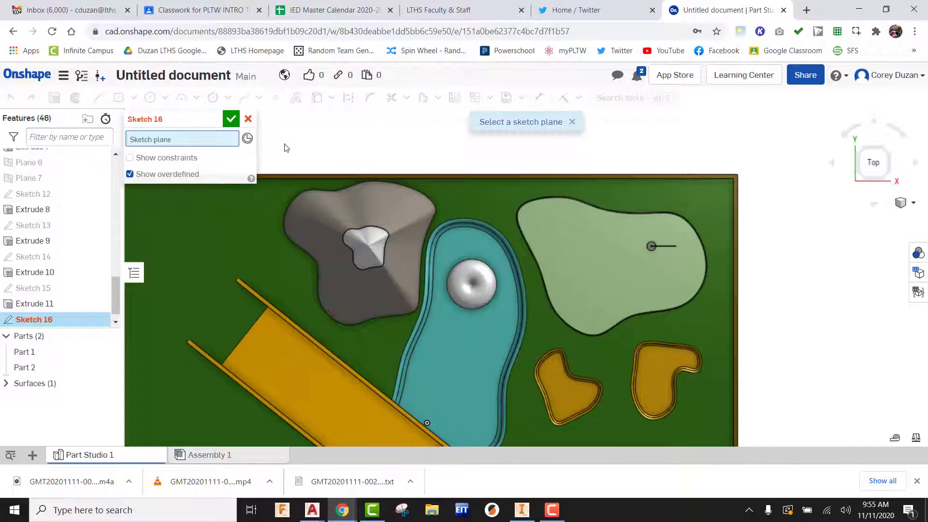
left_click(231, 119)
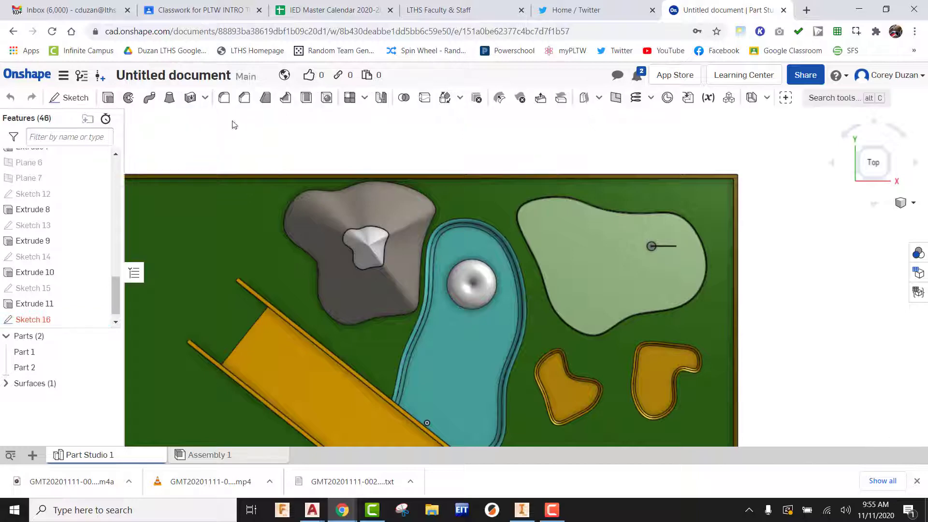
right_click(47, 323)
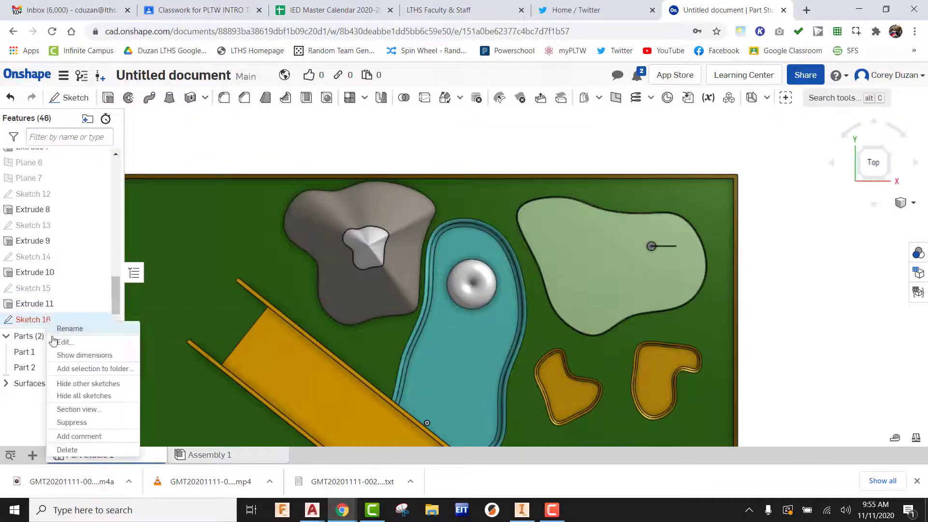
Delete the failed Sketch 16 and start a new spline sketch on the board's top face
left_click(65, 450)
left_click(61, 100)
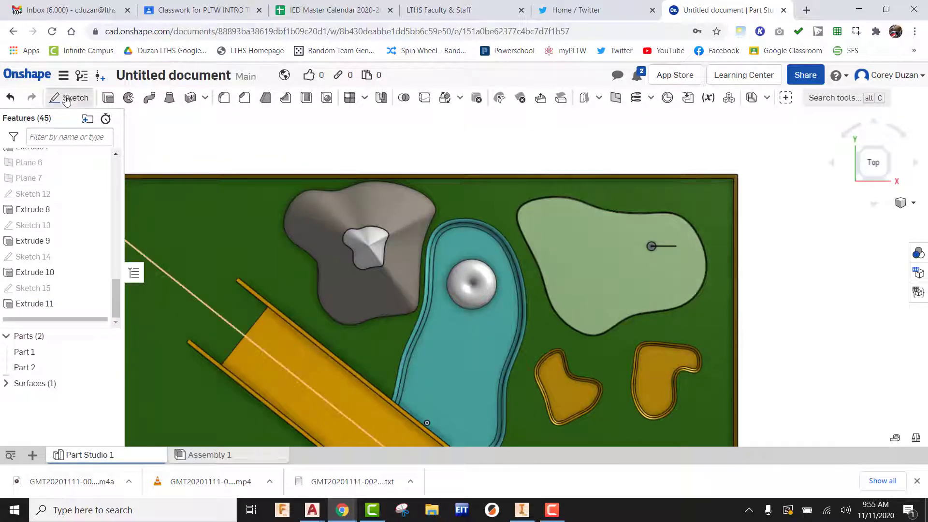
left_click(471, 202)
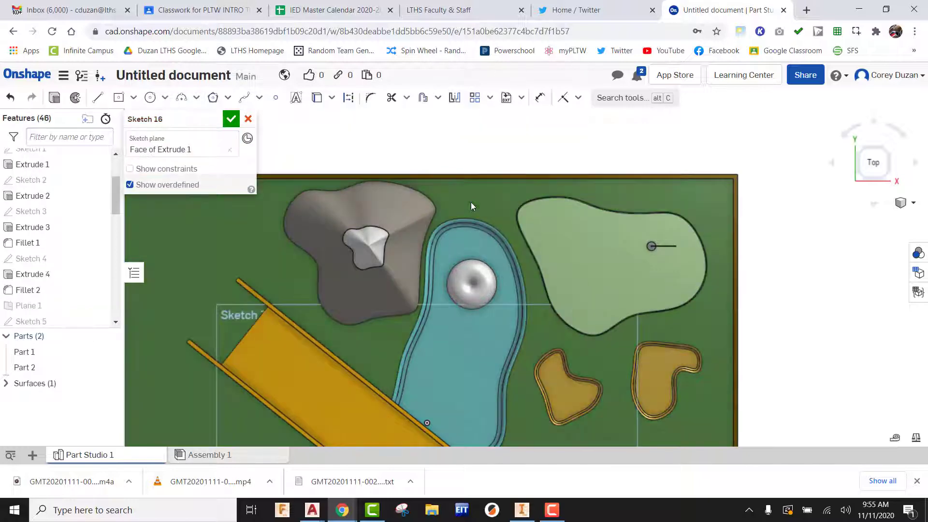
left_click(244, 98)
scroll(473, 209, "up", 3)
middle_click_drag(473, 209, 627, 239)
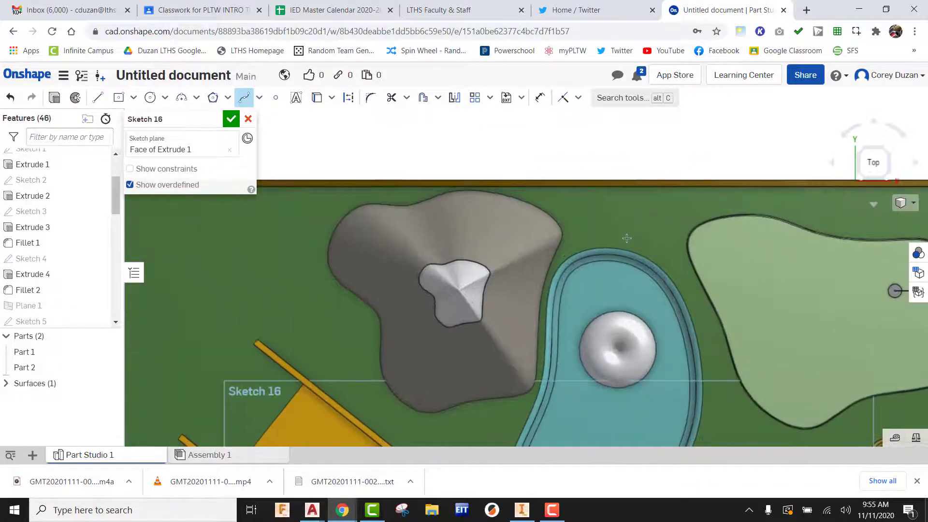
Draw a spline from the green right of the mountain, over its peak, to the left green
left_click(640, 217)
left_click(579, 217)
left_click(440, 244)
left_click(408, 289)
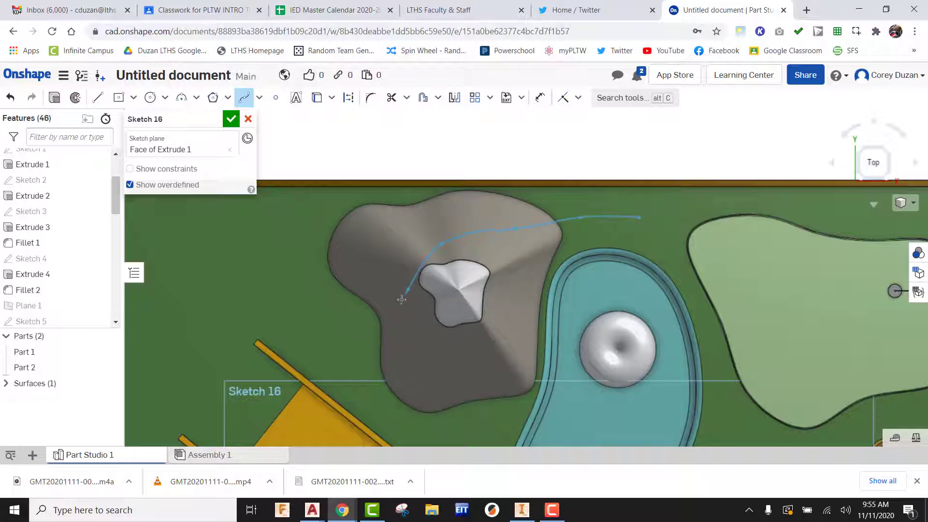
double_click(355, 340)
left_click(231, 119)
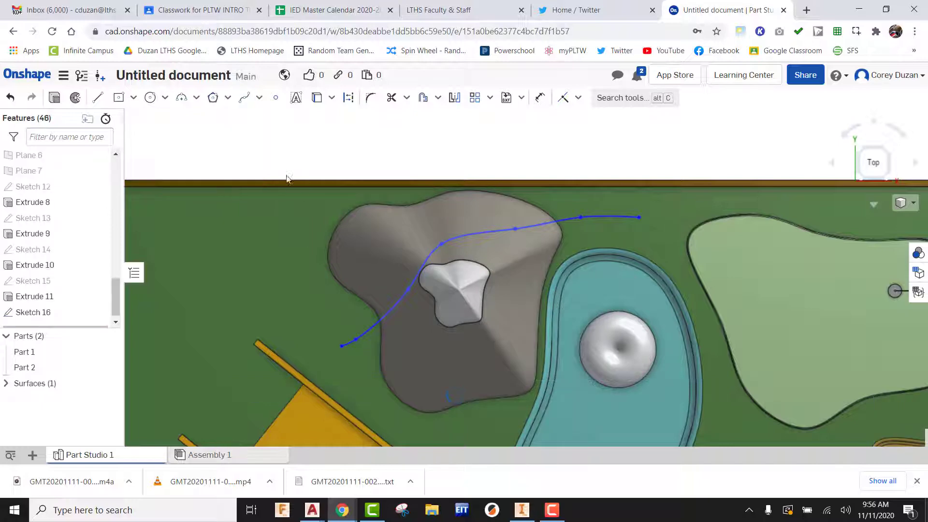
left_click(889, 180)
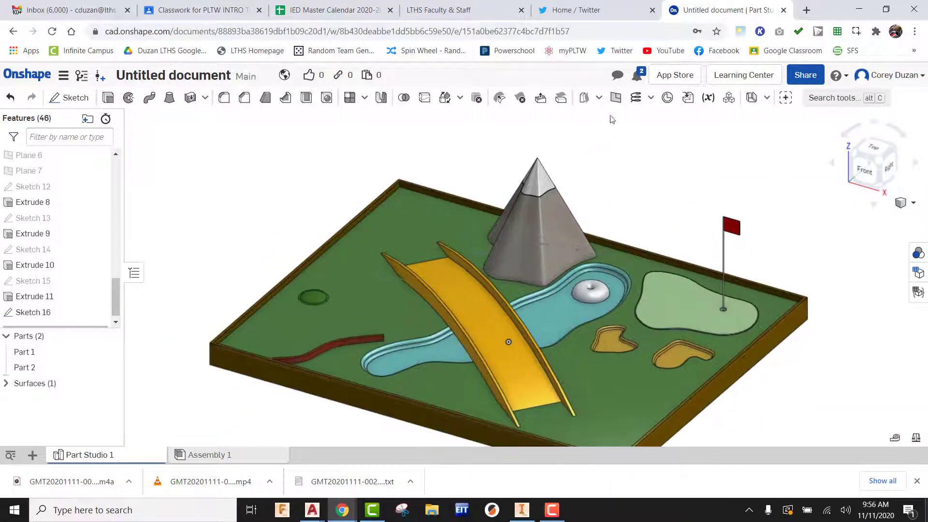
left_click(615, 101)
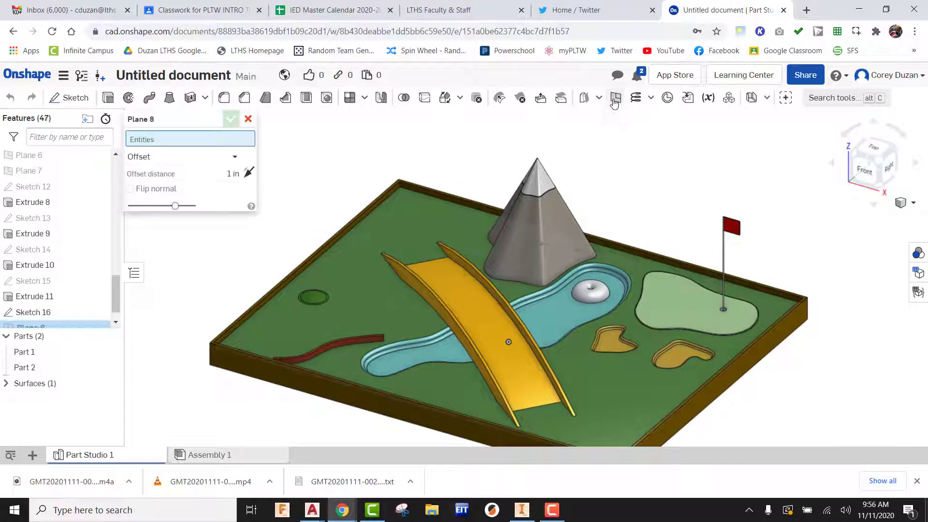
left_click(236, 158)
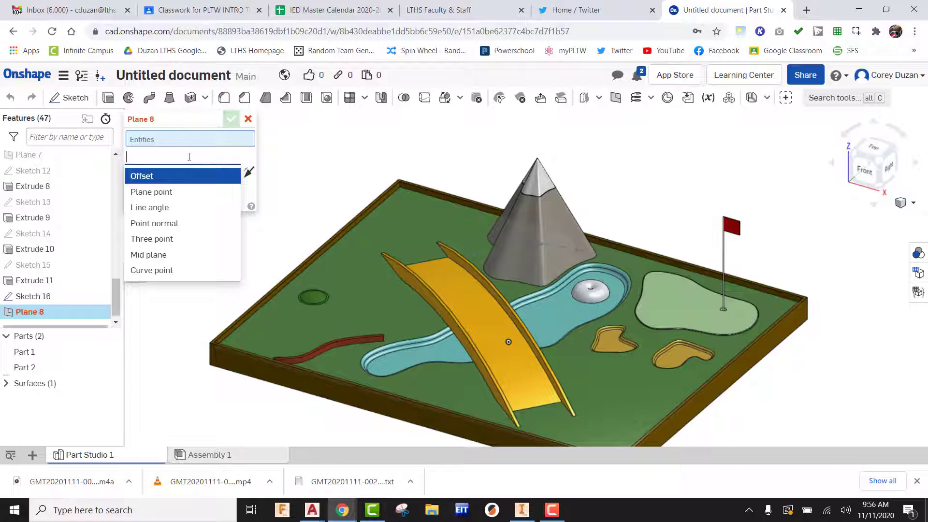
left_click(170, 224)
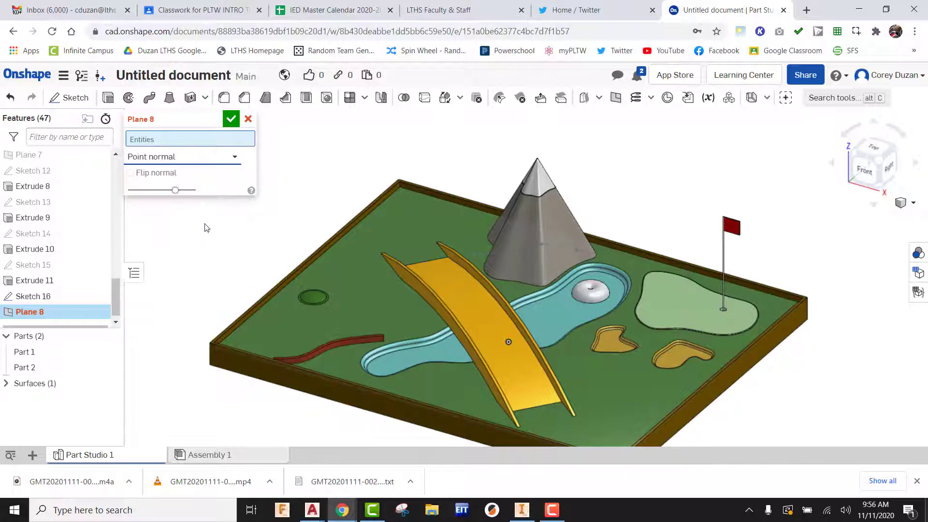
scroll(611, 279, "up", 10)
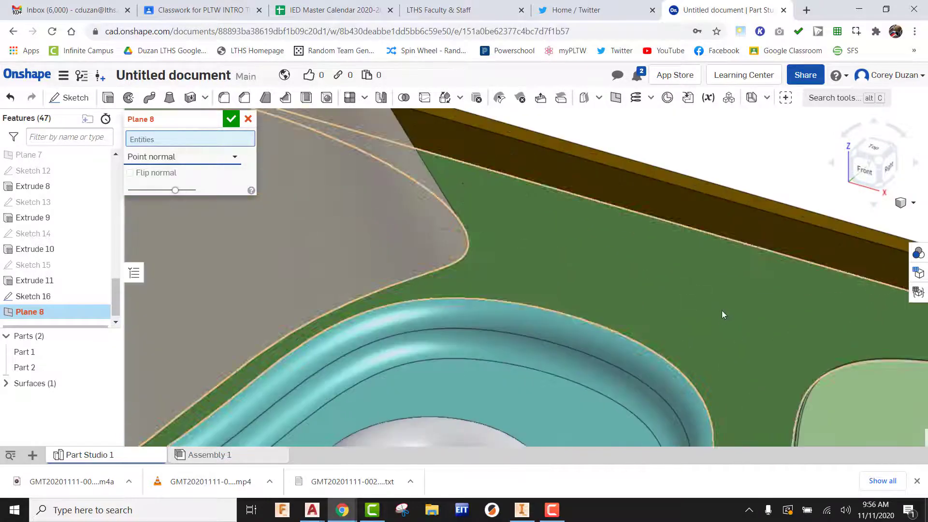
left_click(723, 299)
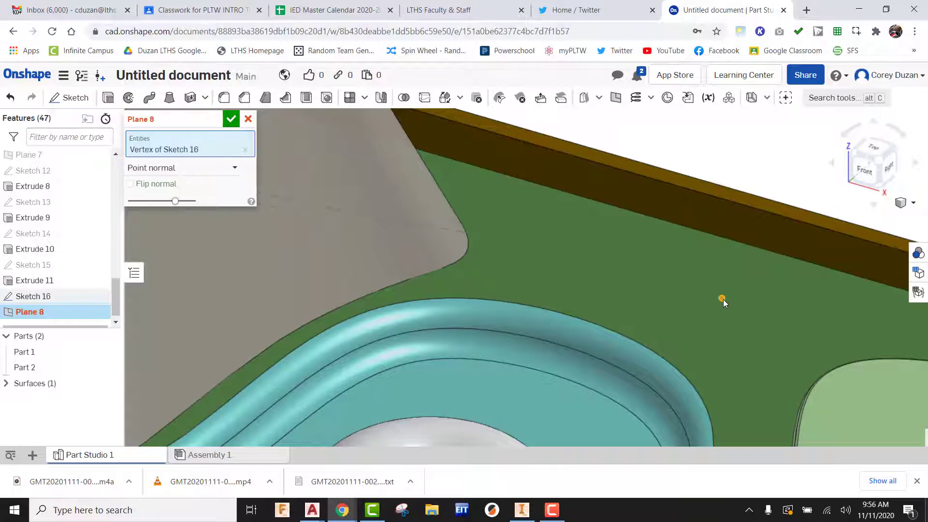
scroll(724, 300, "down", 6)
middle_click_drag(807, 366, 641, 304)
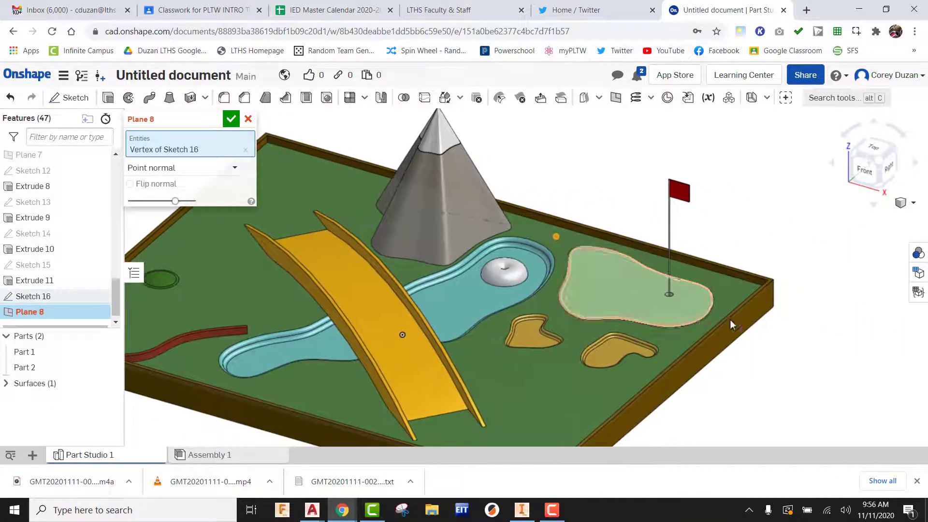
left_click(761, 303)
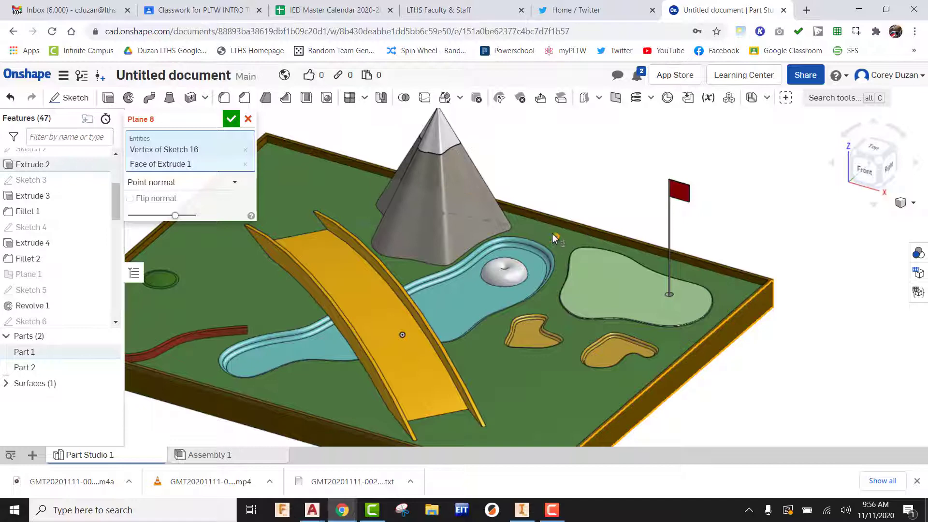
scroll(552, 234, "up", 4)
left_click(231, 118)
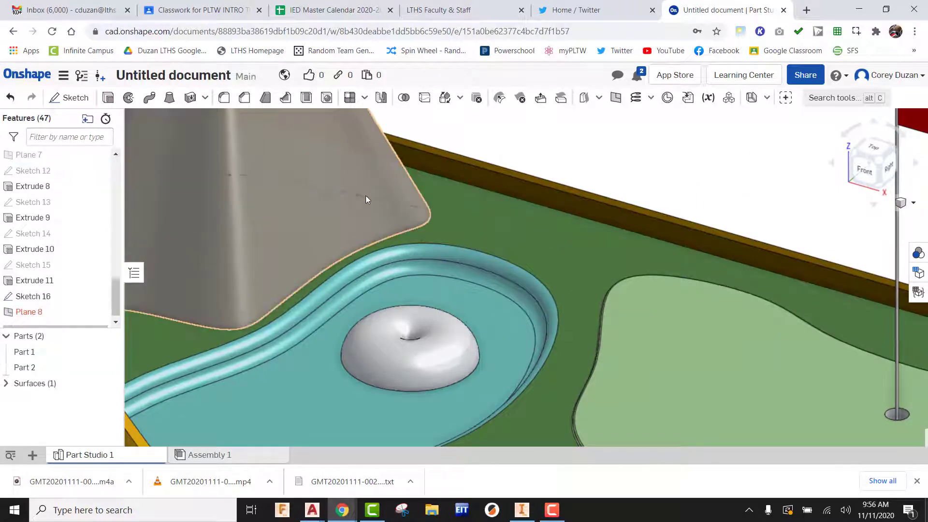
mouse_move(41, 315)
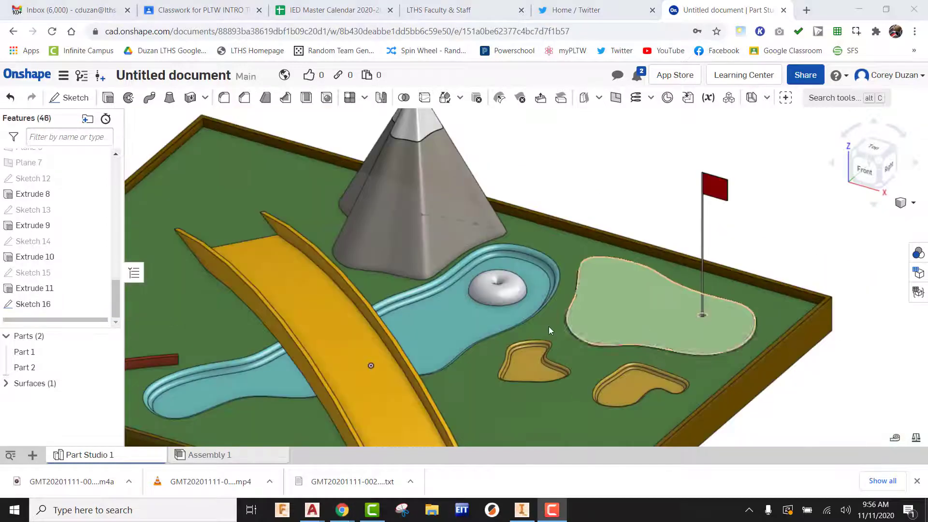
Create Plane 8 as a plane-point plane through the spline's end vertex and Extrude 1's side face
scroll(611, 190, "up", 2)
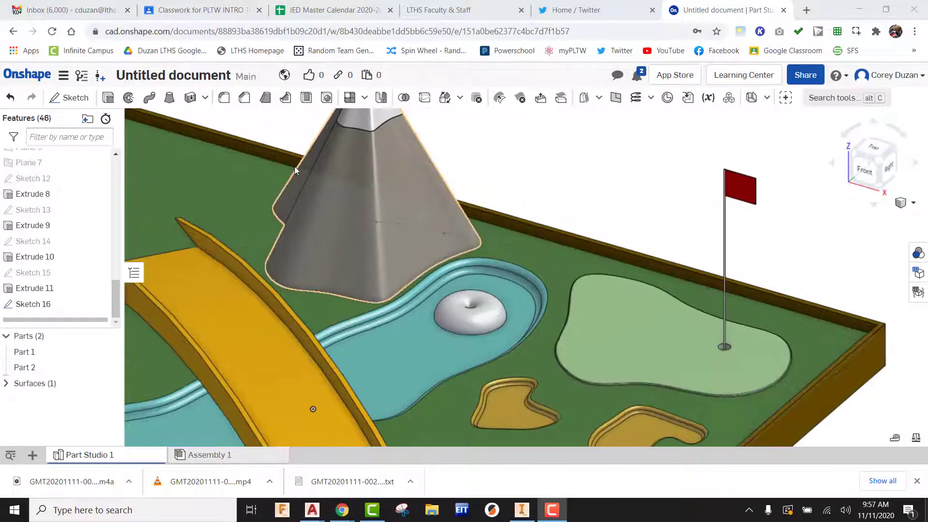
left_click(617, 99)
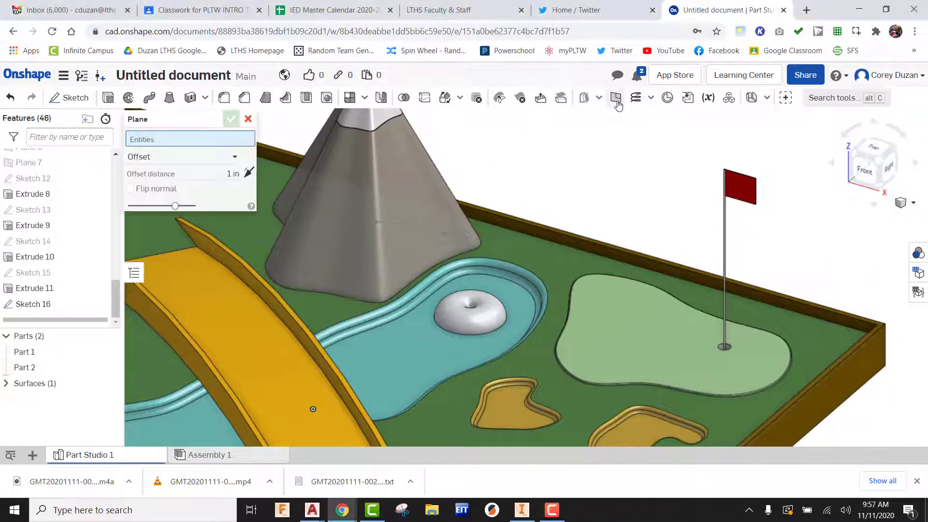
left_click(236, 159)
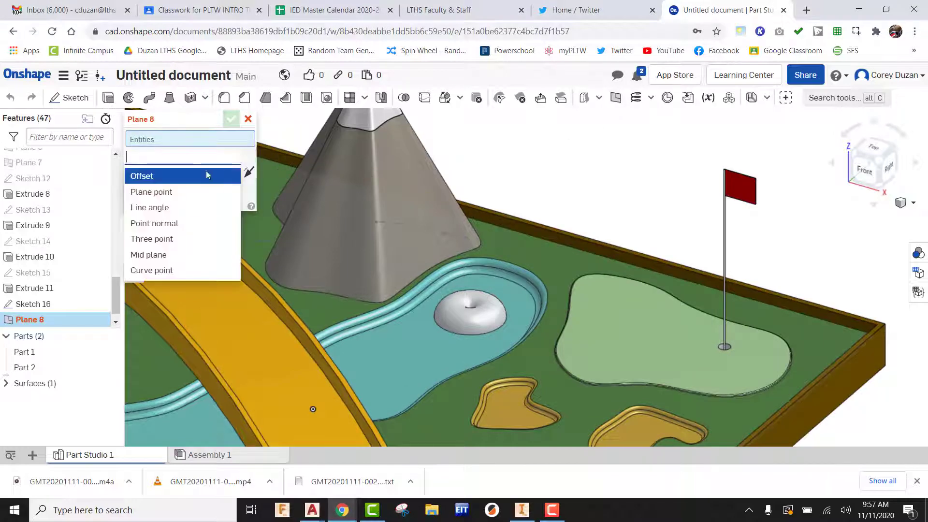
left_click(162, 195)
scroll(555, 266, "up", 5)
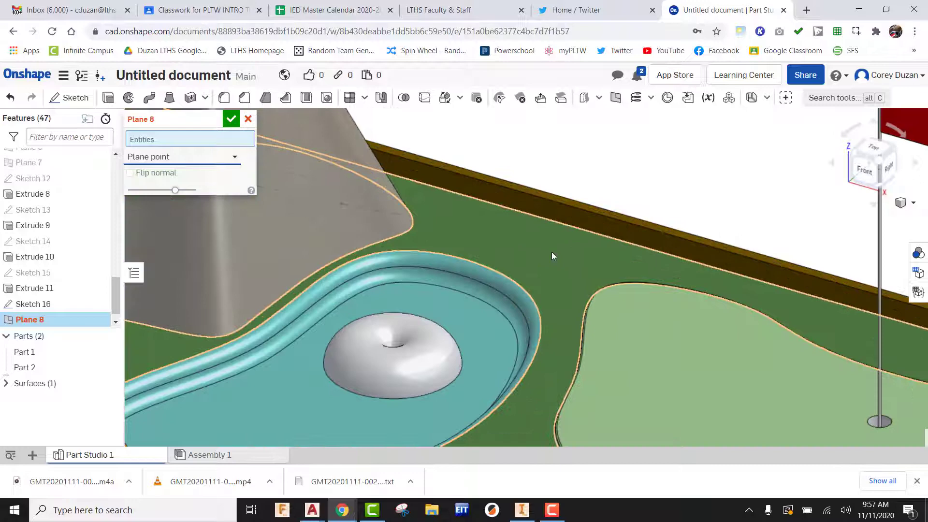
left_click(546, 251)
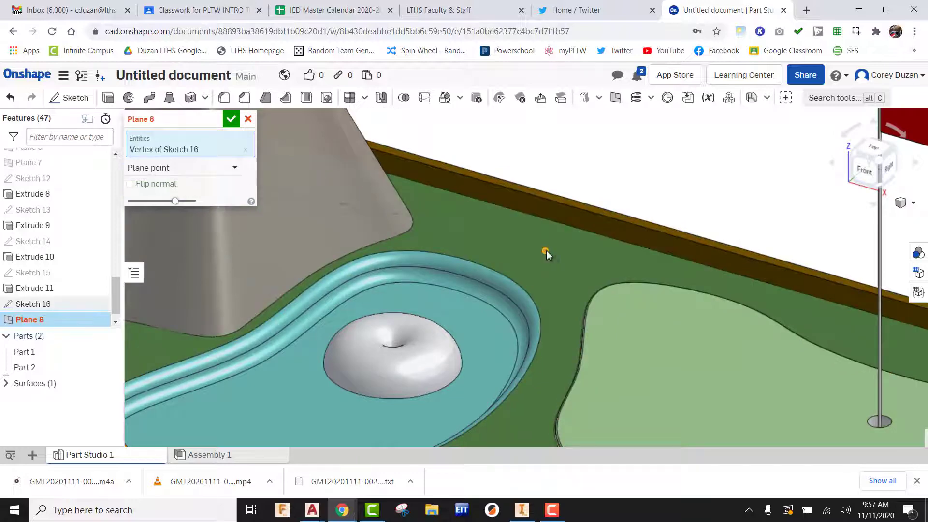
scroll(546, 250, "down", 5)
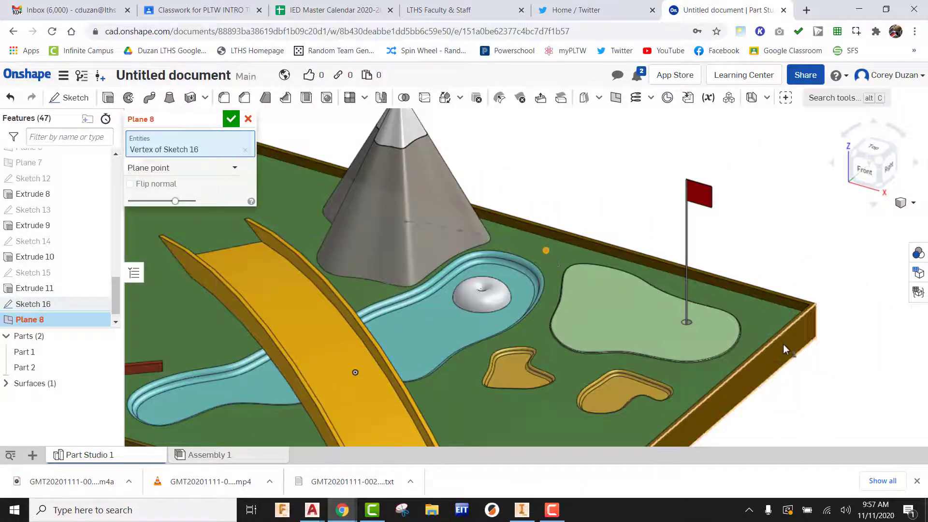
left_click(779, 346)
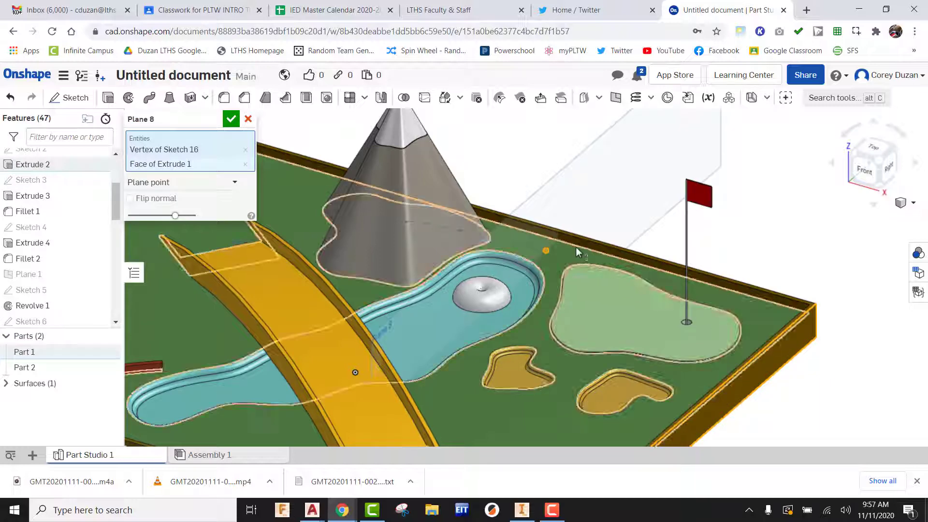
left_click(231, 119)
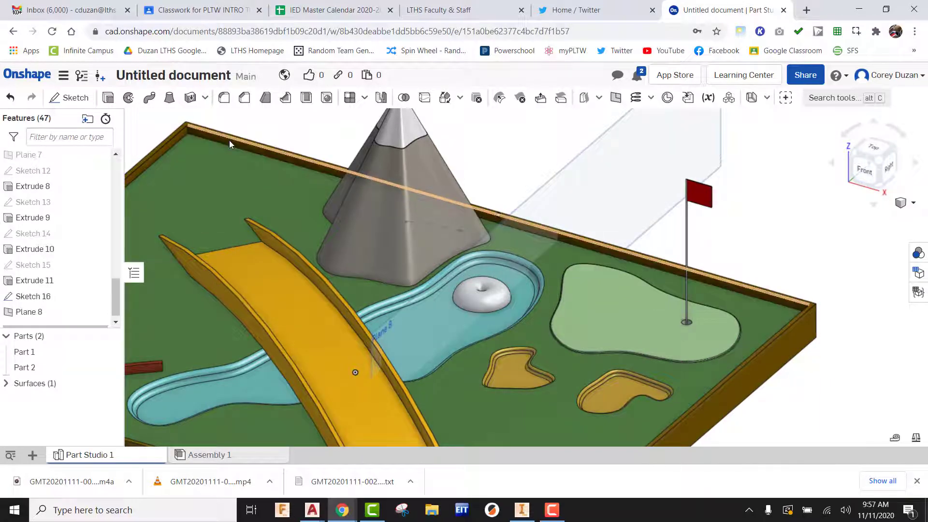
Create an empty Sketch 17 on Plane 8
left_click(71, 98)
left_click(381, 333)
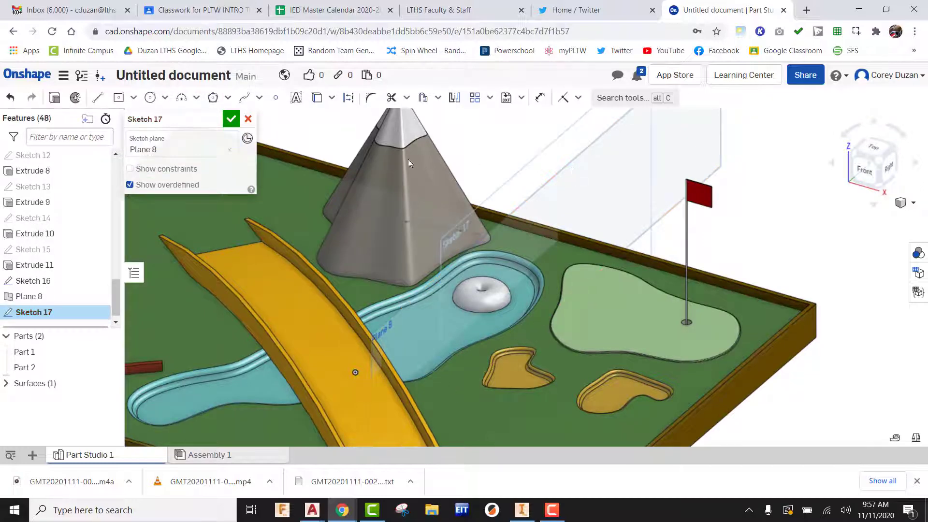
left_click(231, 121)
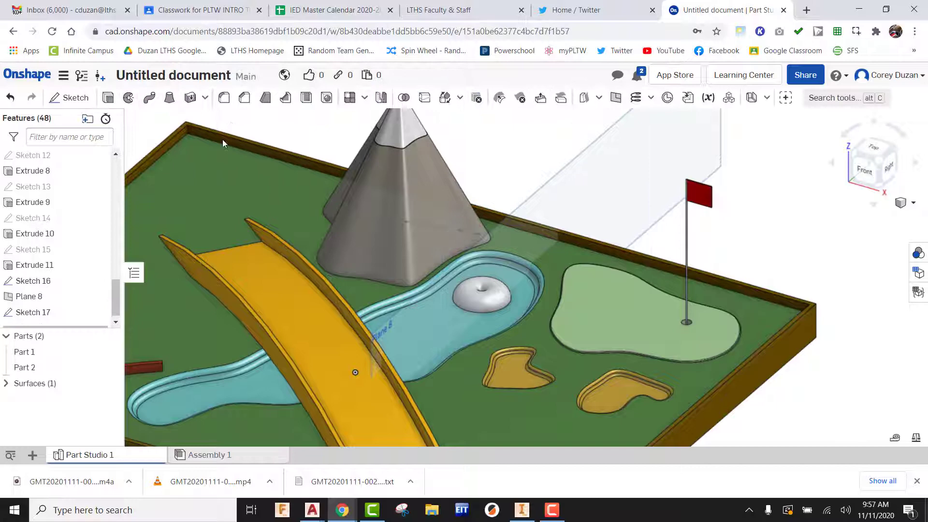
Show a section view of the course cut through Sketch 17's plane
right_click(41, 315)
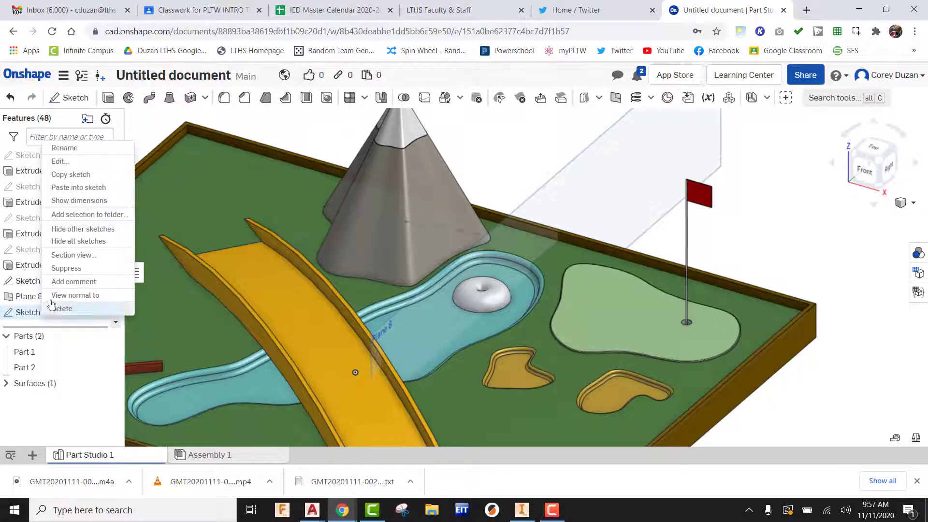
left_click(68, 257)
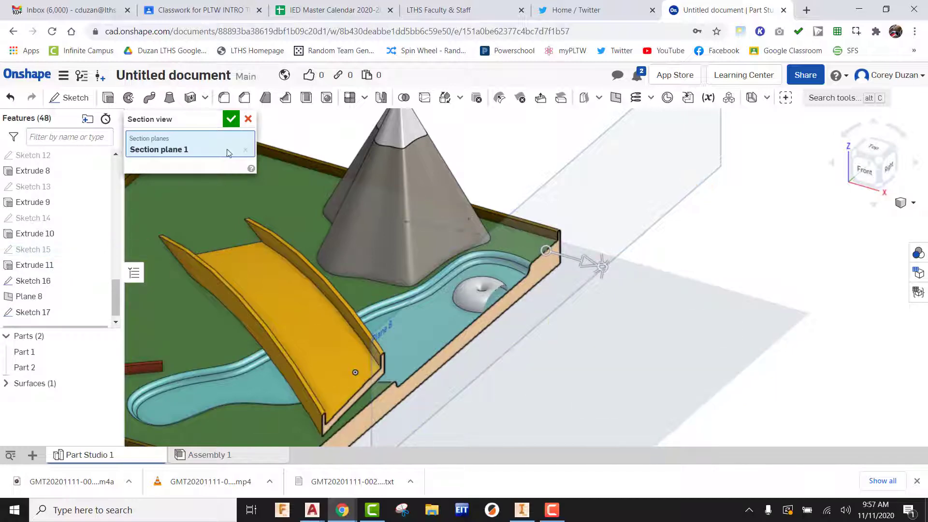
left_click(231, 119)
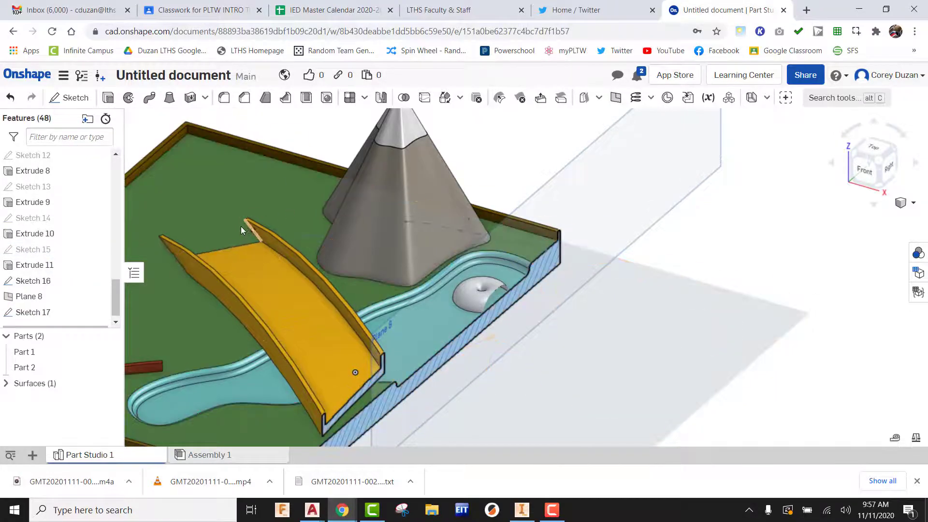
Reopen Sketch 17 for editing, viewed from the Right around the cut face
right_click(35, 316)
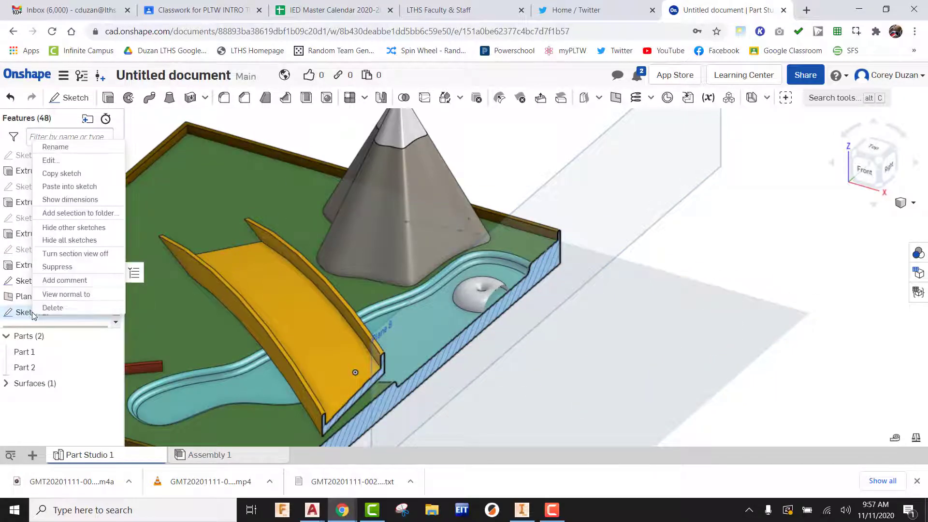
left_click(50, 160)
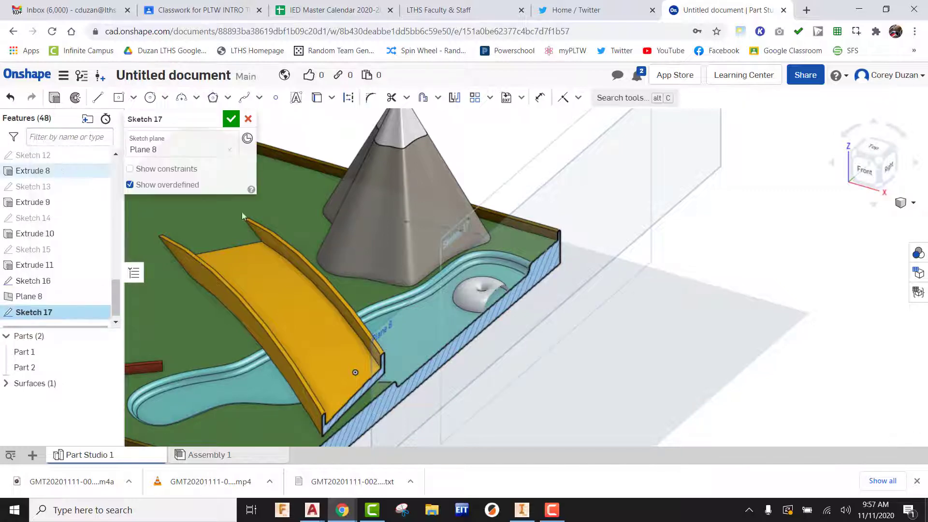
left_click(889, 168)
scroll(616, 318, "up", 6)
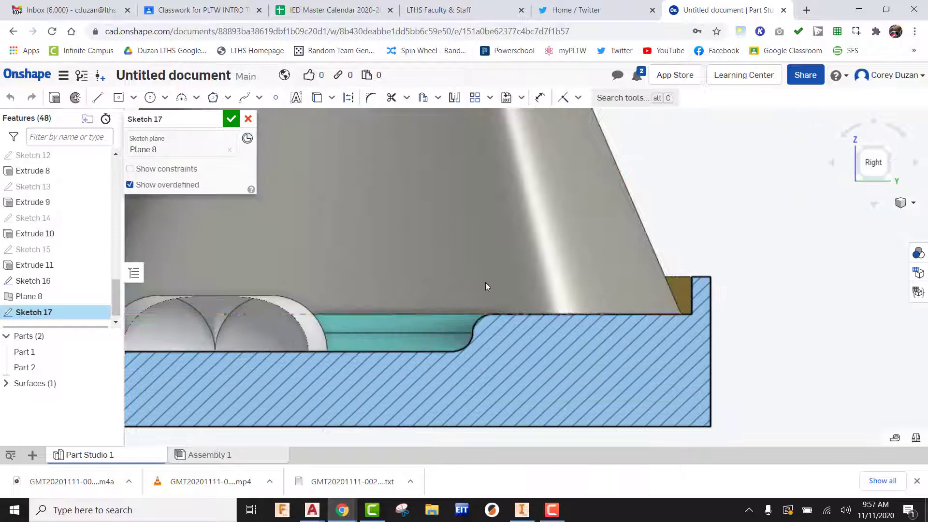
left_click(316, 98)
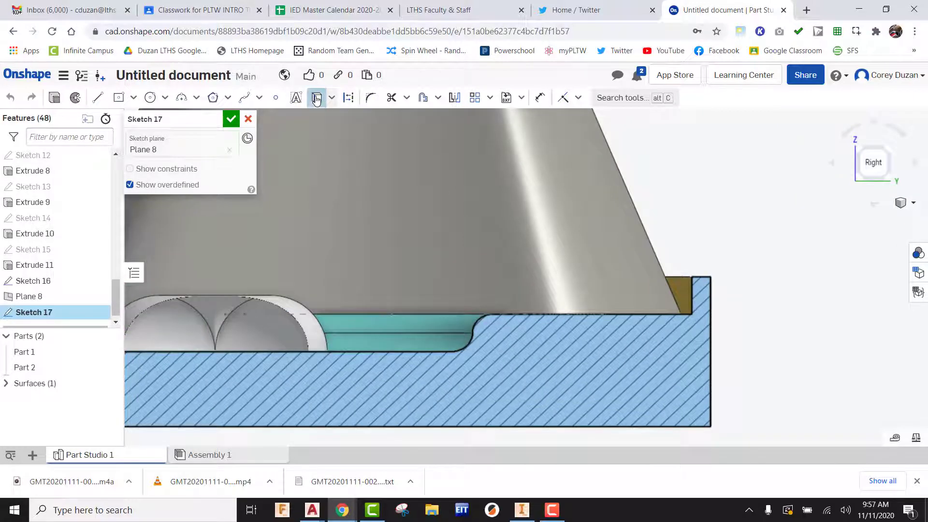
right_click_drag(600, 314, 606, 350)
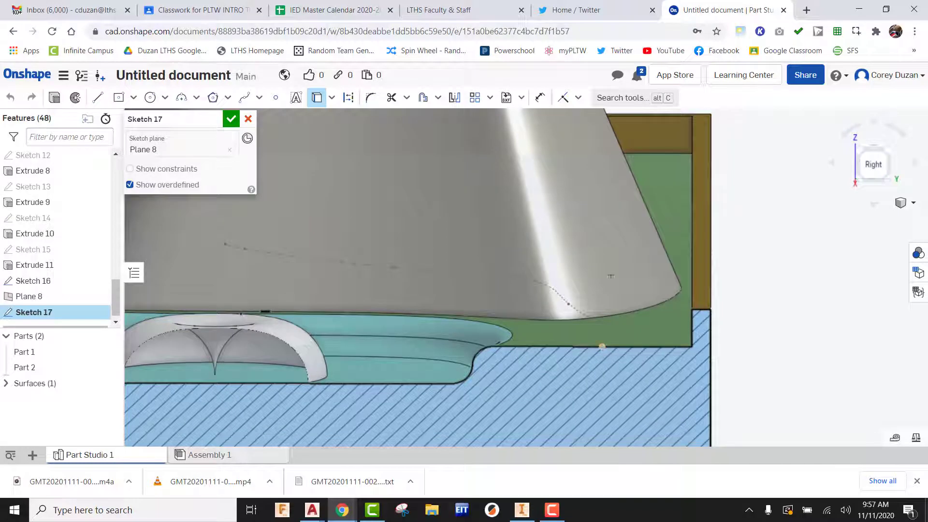
Draw a circle of diameter 8 centred on the ground edge beside the mountain
left_click(150, 98)
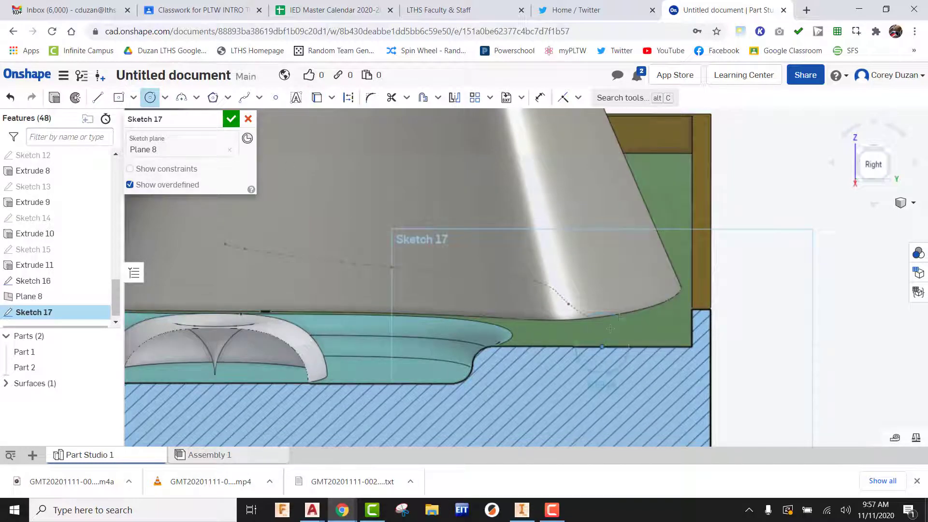
left_click(602, 346)
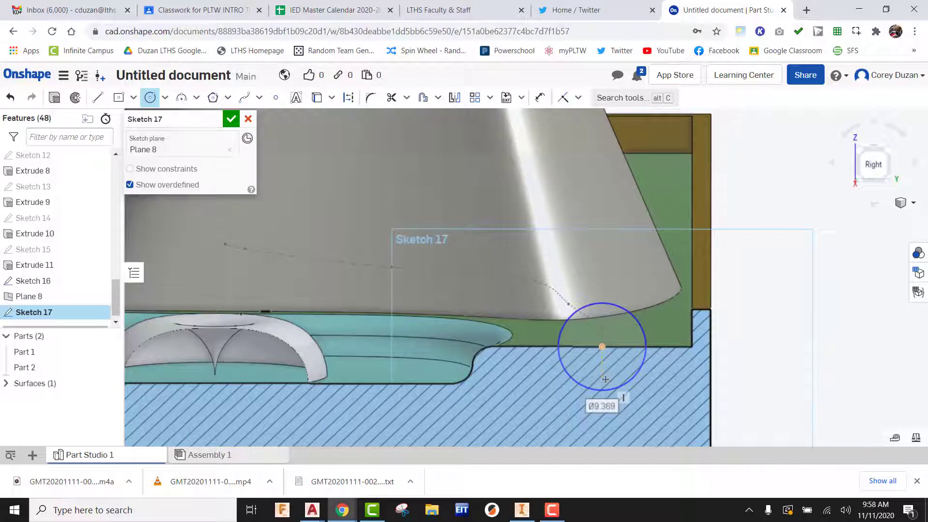
type("8")
key("Return")
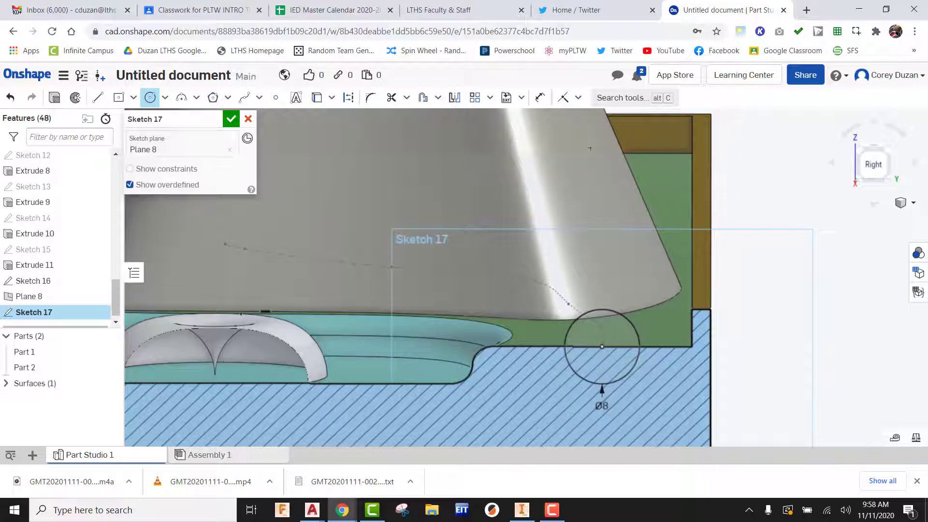
Draw a line across the circle's diameter and trim away the lower half
left_click(98, 97)
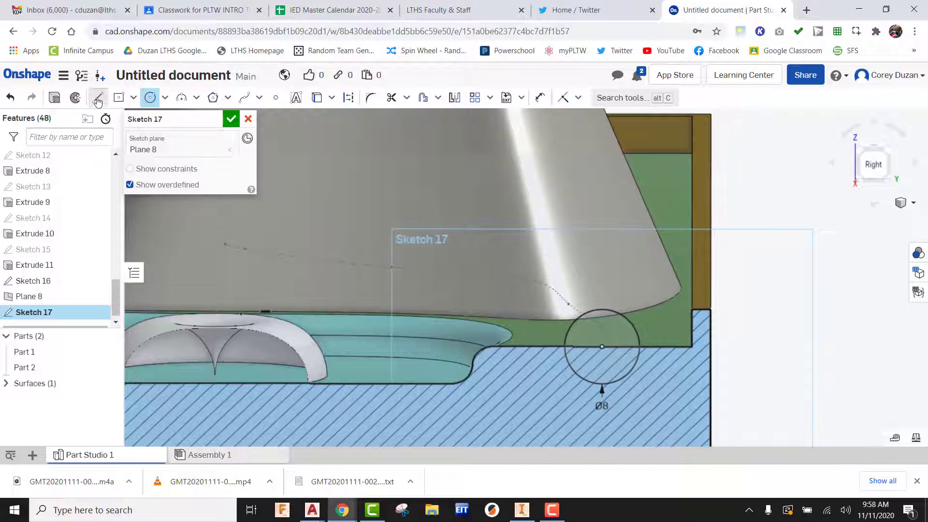
left_click(566, 347)
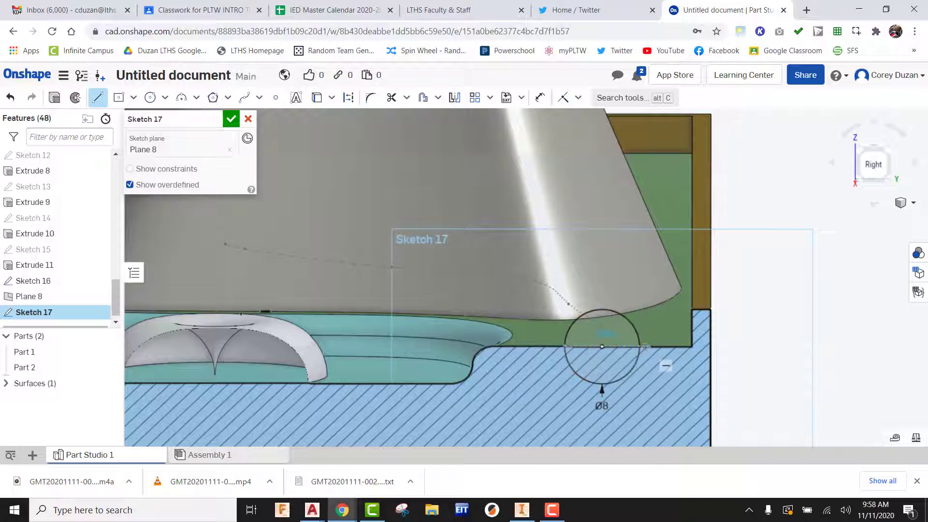
left_click(639, 346)
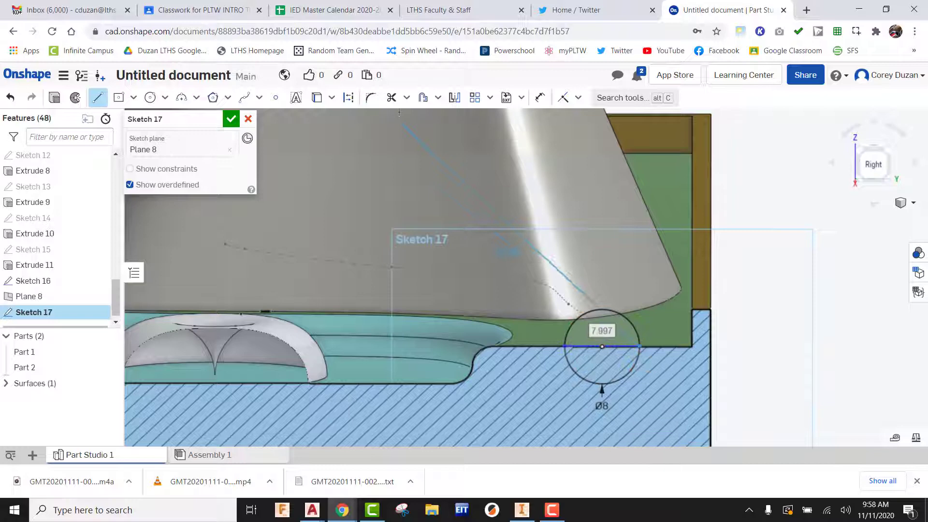
left_click(392, 97)
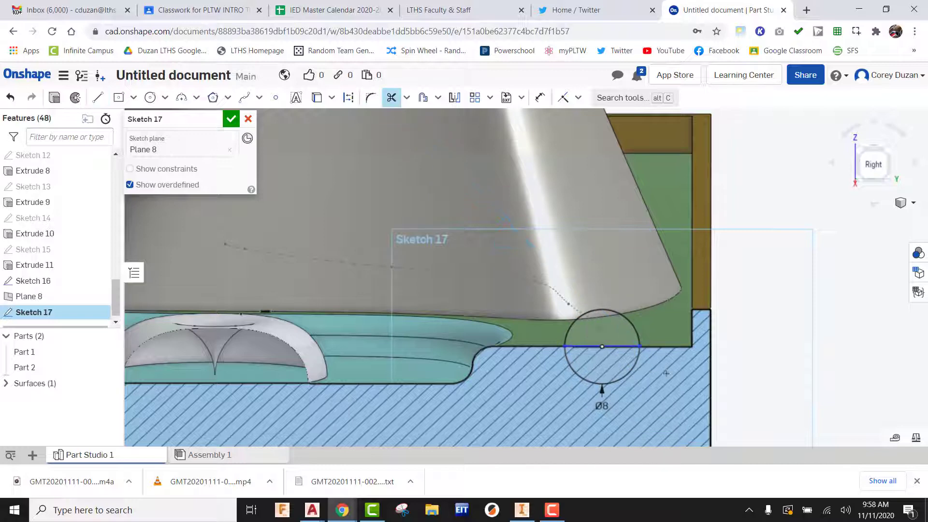
left_click(639, 357)
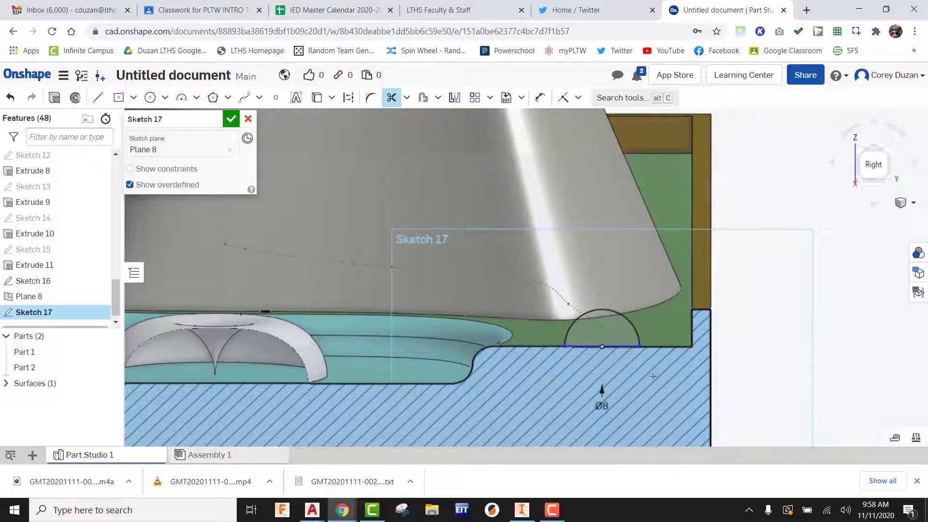
left_click(232, 119)
Sweep the Sketch 17 half-round profile along the Sketch 16 spline as a Remove cut
left_click(860, 148)
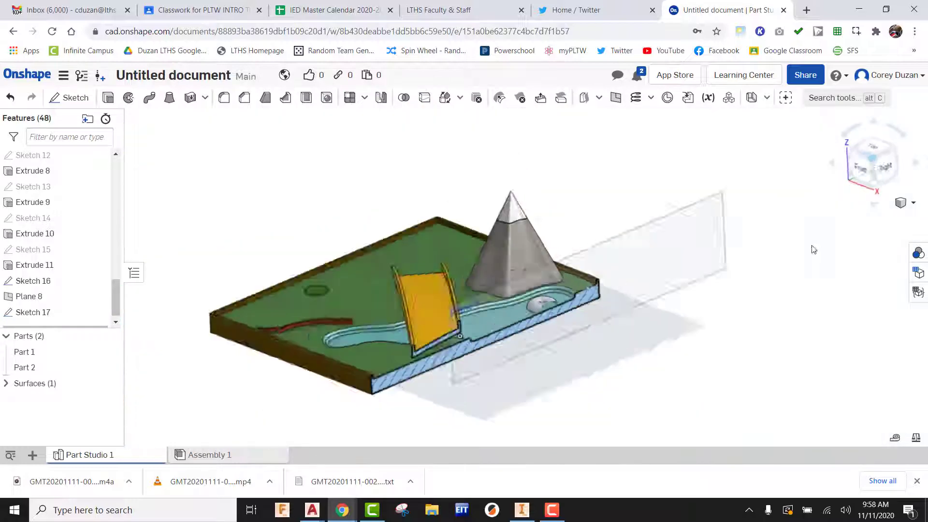
scroll(556, 283, "up", 8)
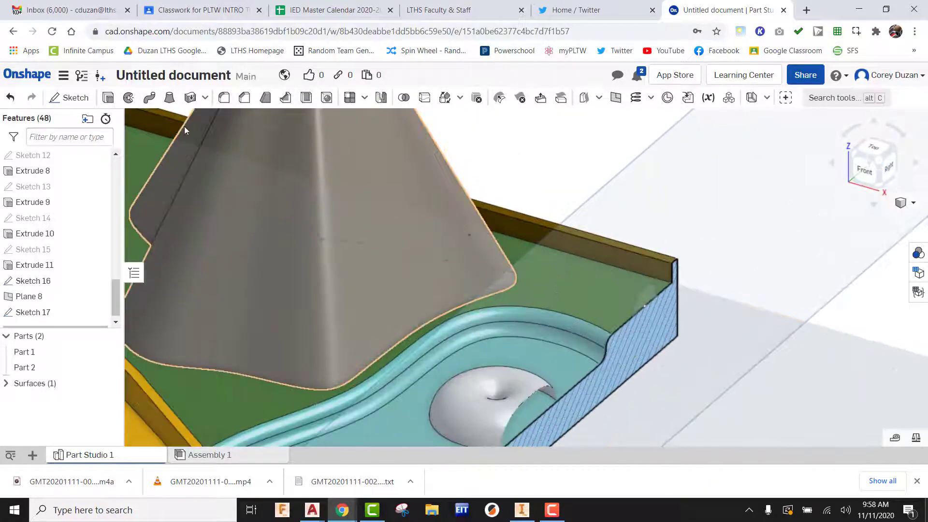
left_click(149, 98)
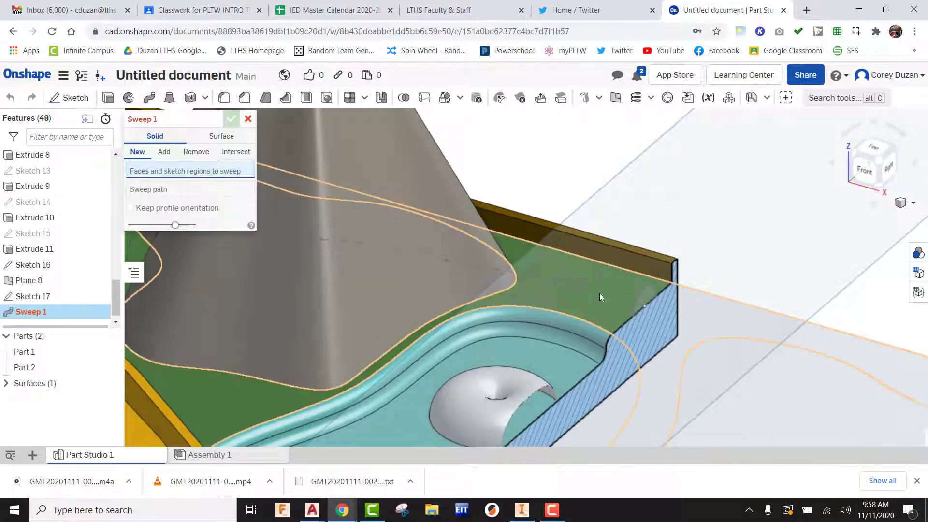
left_click(648, 287)
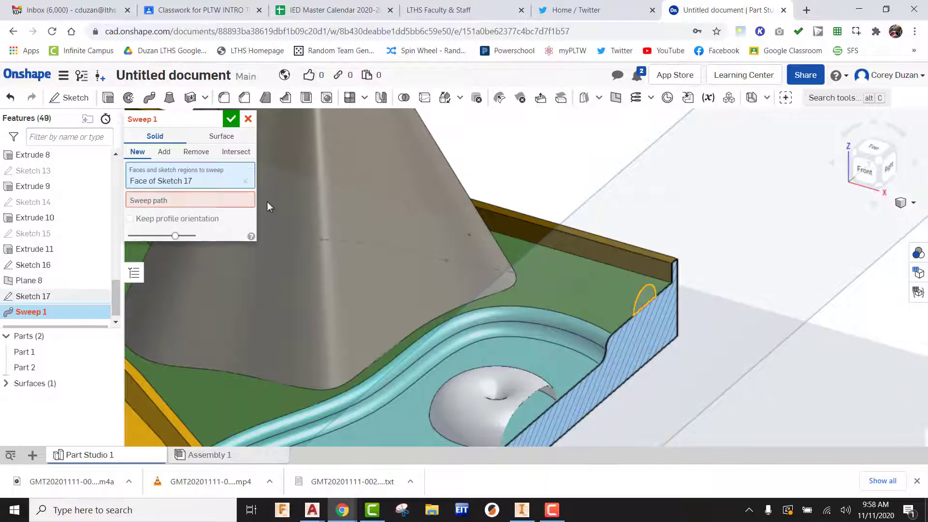
left_click(150, 202)
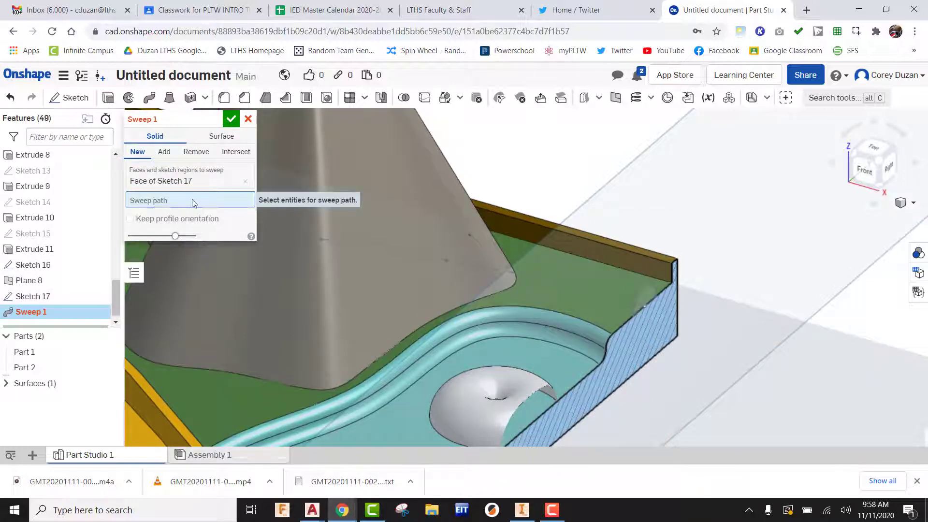
left_click(559, 280)
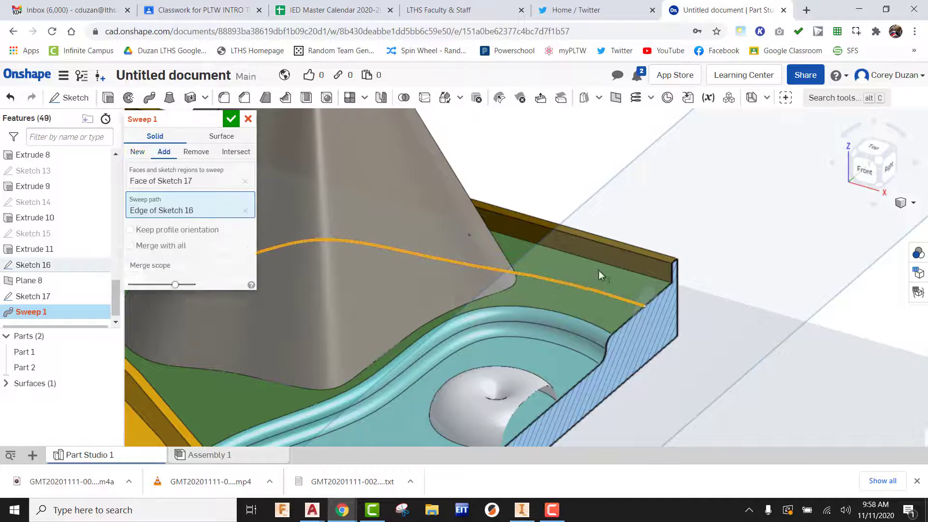
scroll(640, 250, "down", 3)
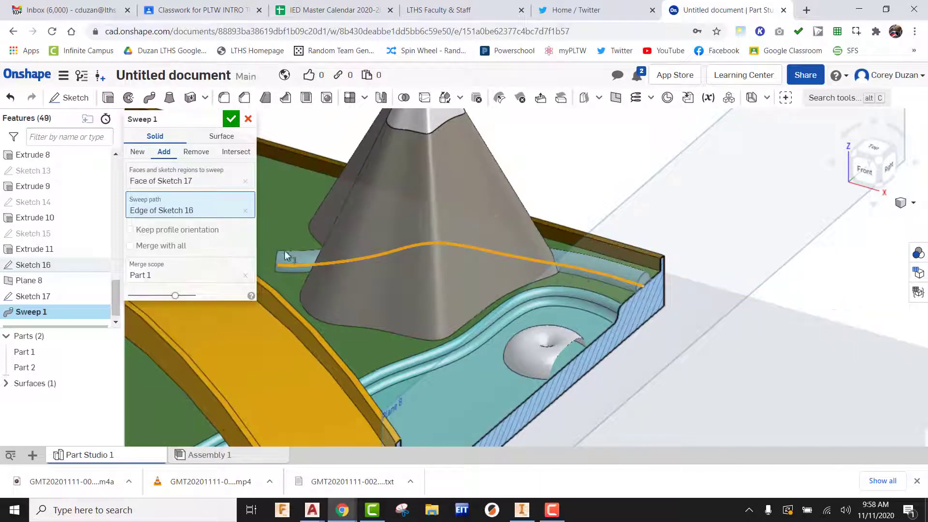
left_click(203, 153)
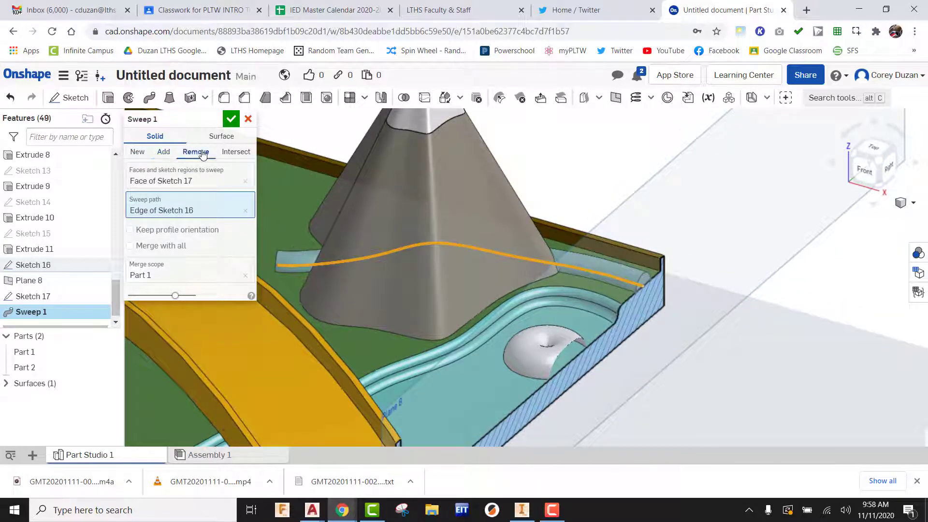
left_click(231, 118)
scroll(503, 289, "up", 3)
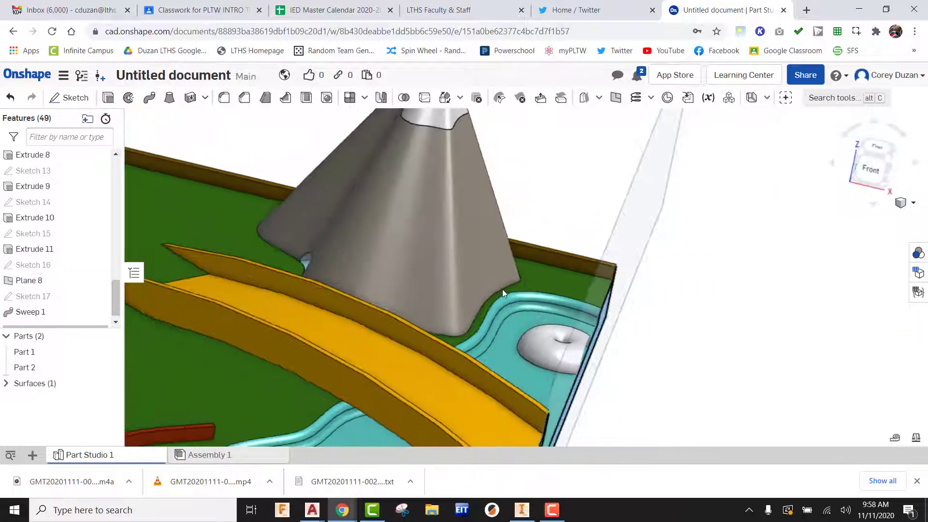
mouse_move(503, 289)
right_mouse_down()
mouse_move(549, 305)
mouse_move(415, 305)
mouse_move(465, 297)
mouse_move(453, 215)
right_mouse_up()
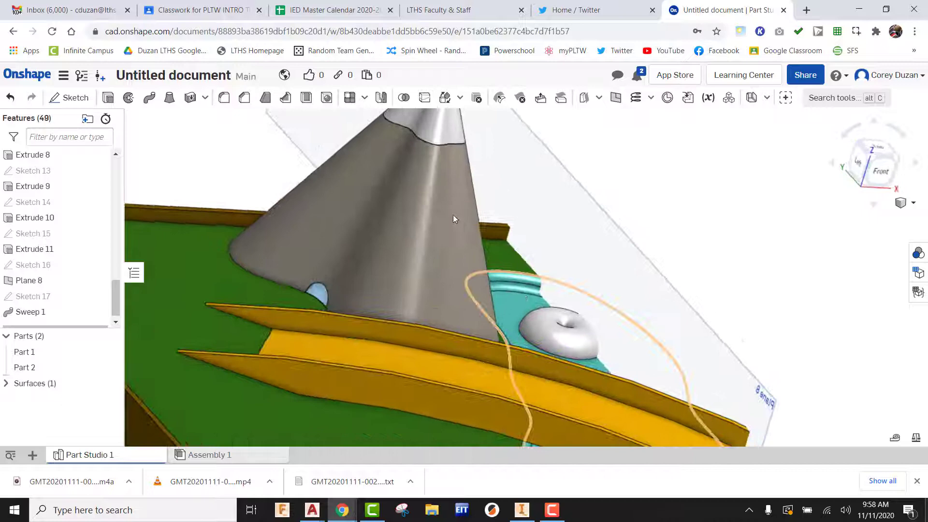
scroll(454, 215, "up", 2)
scroll(471, 222, "down", 6)
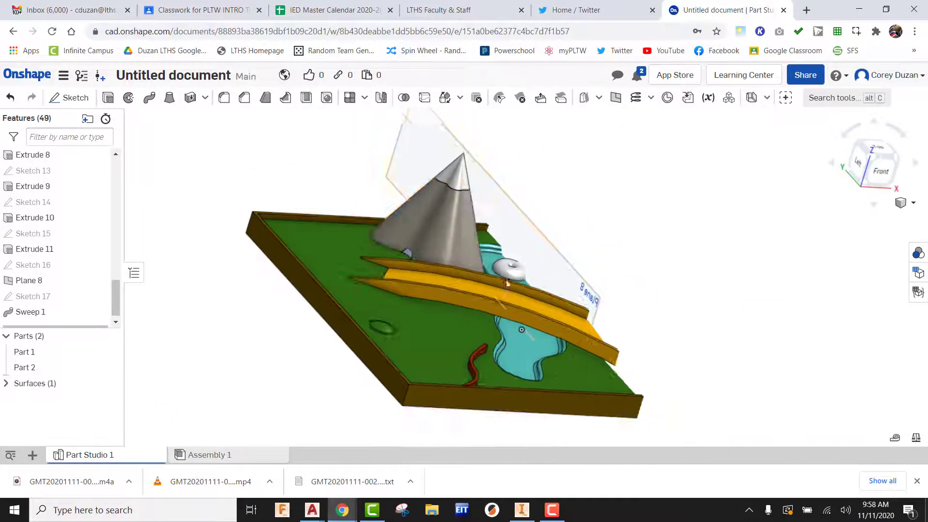
middle_click_drag(507, 284, 476, 304)
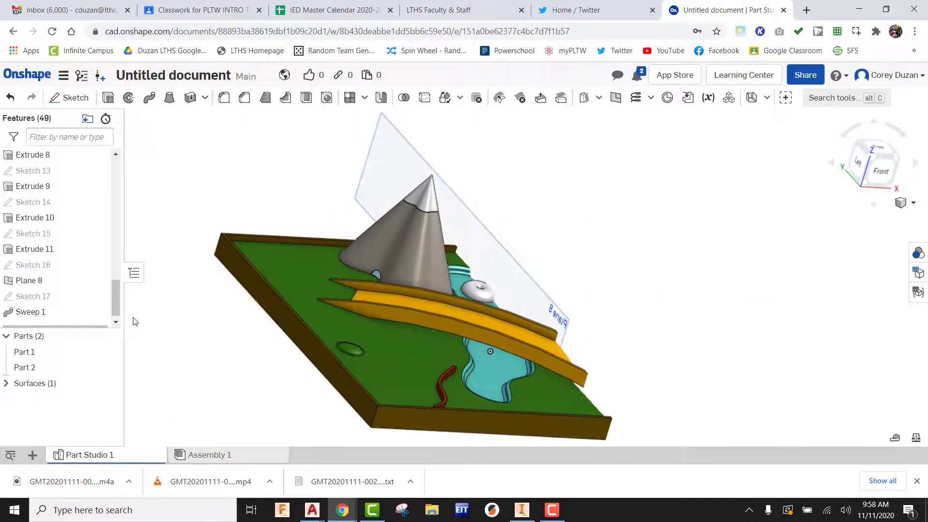